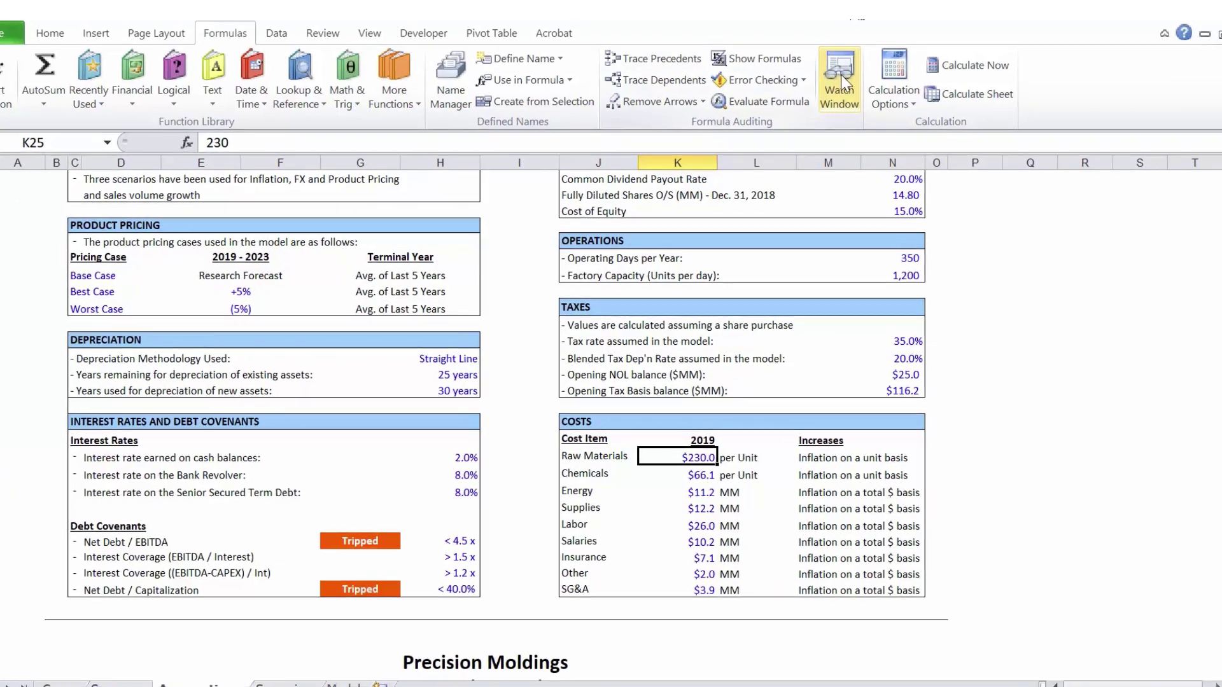
Open the Watch Window and jump to the watched net debt cell O419
click(841, 84)
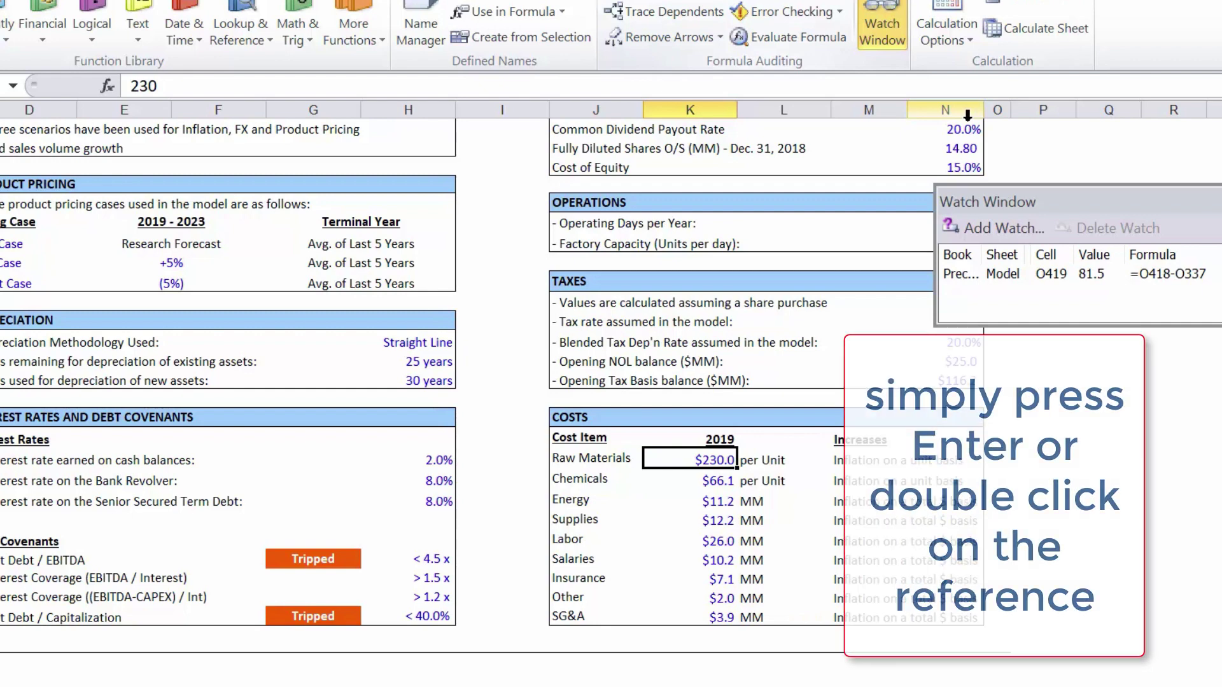
click(1058, 277)
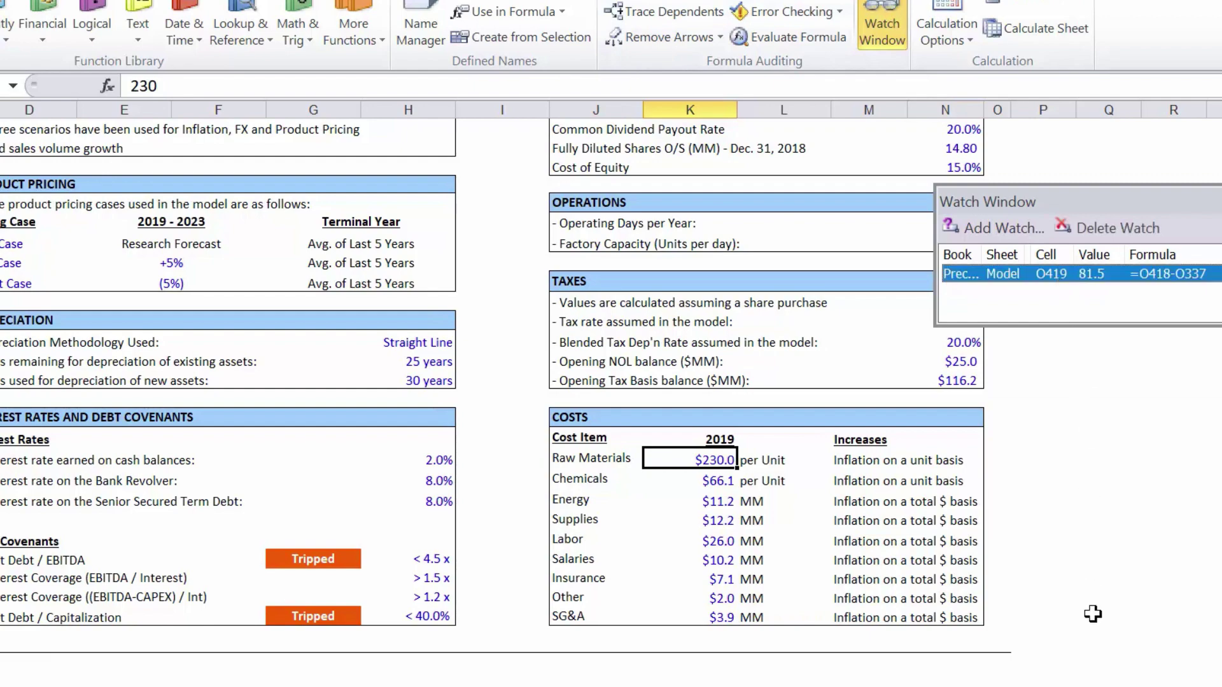
key(Return)
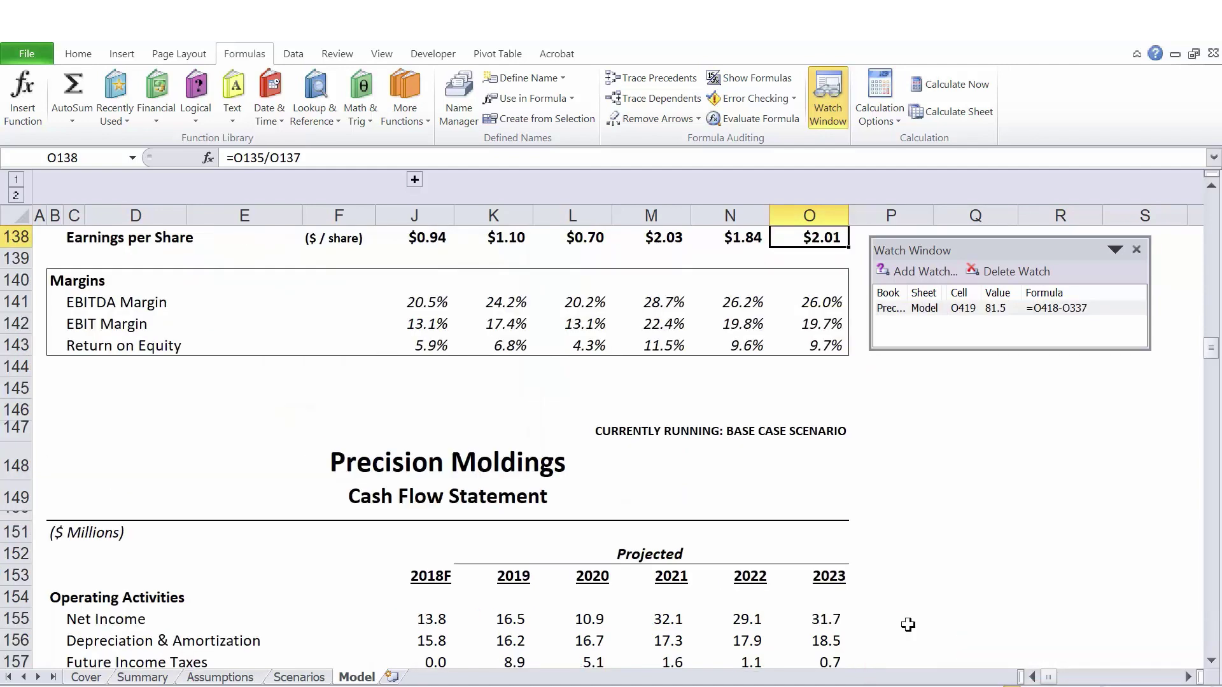
Add the 2023 Earnings per Share cell O138 ($2.01) as a second watch
key(Up)
key(Up)
key(Up)
key(Down)
key(Down)
key(Down)
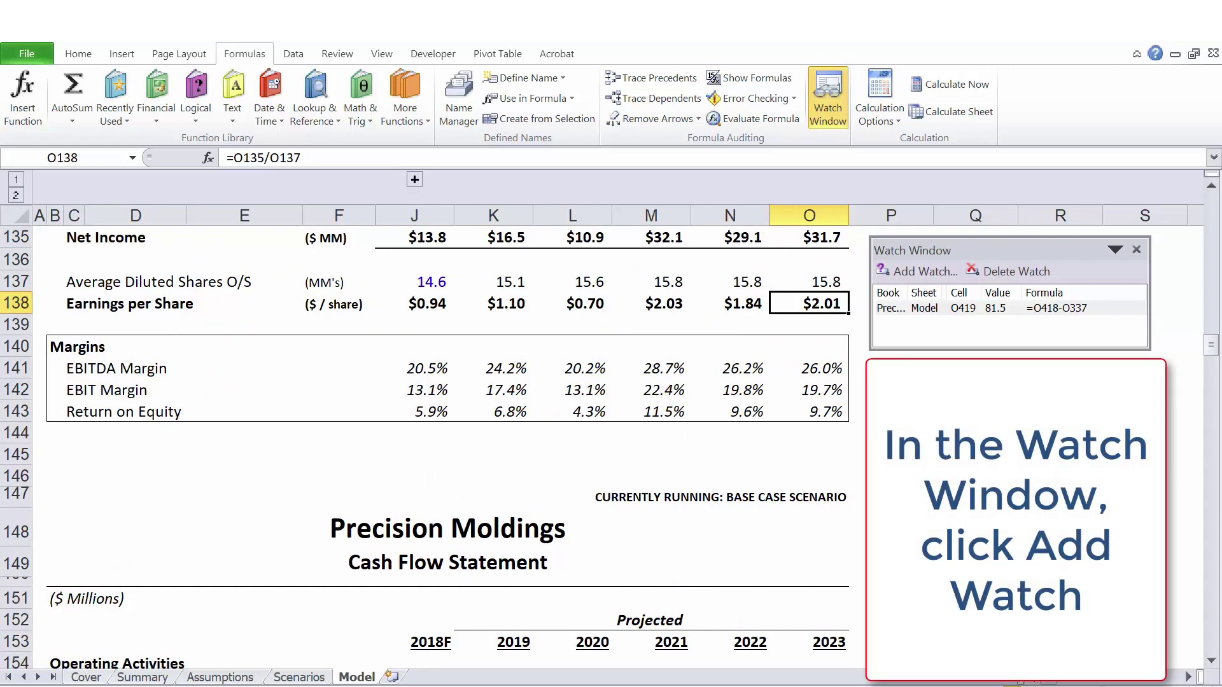
click(923, 271)
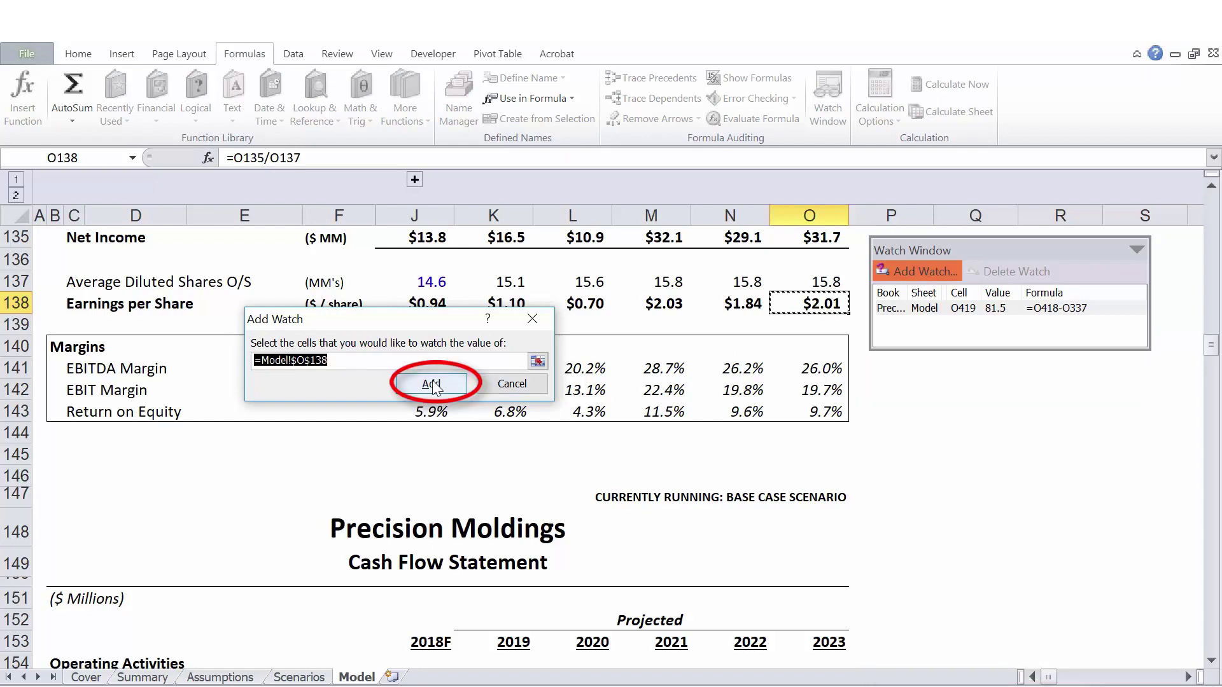
click(432, 379)
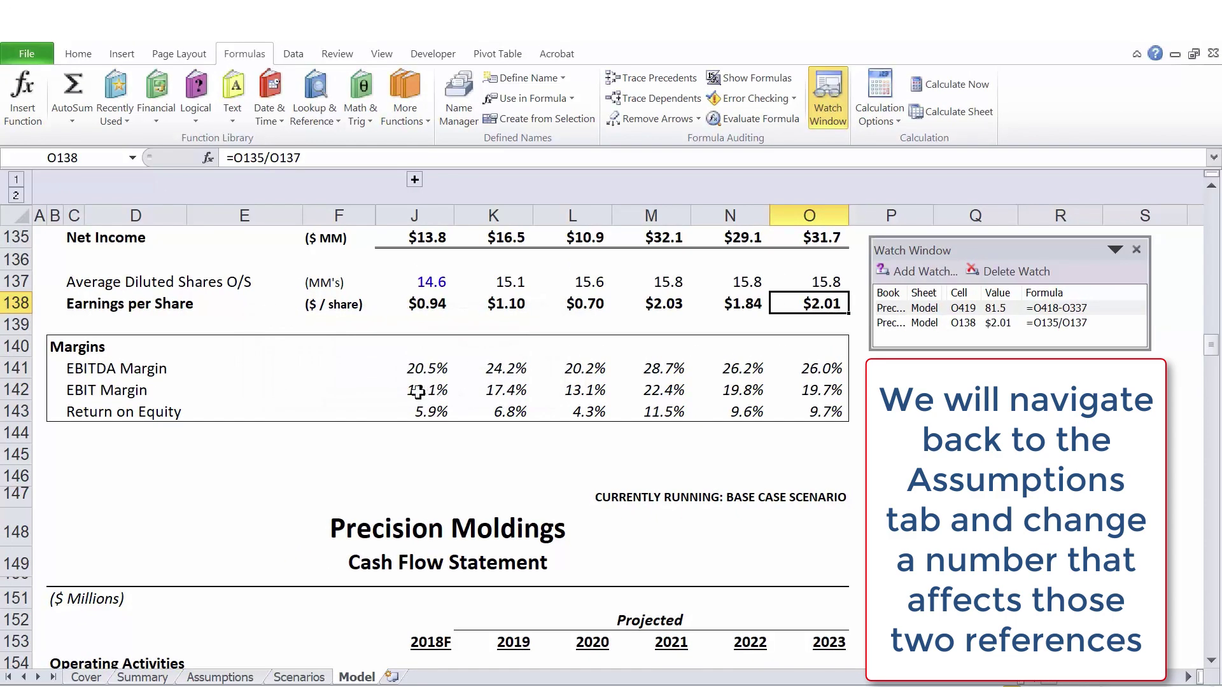
Set the 2019 Raw Materials cost in Assumptions cell K25 to 300
click(215, 678)
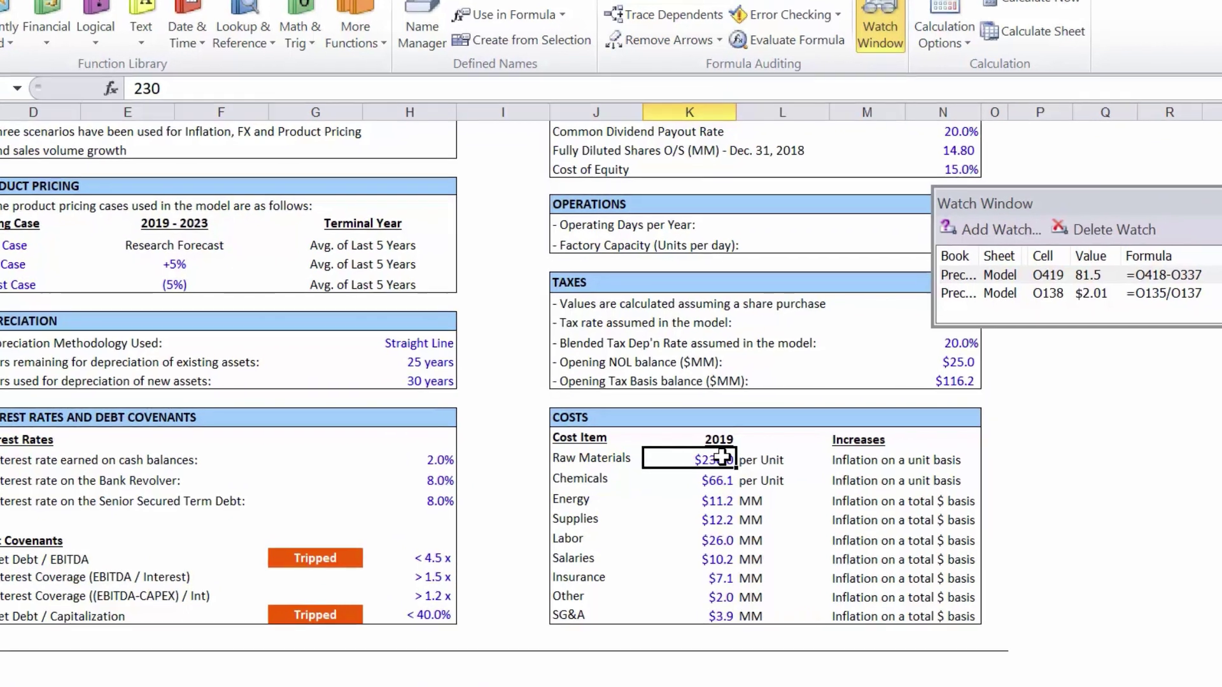
text(300)
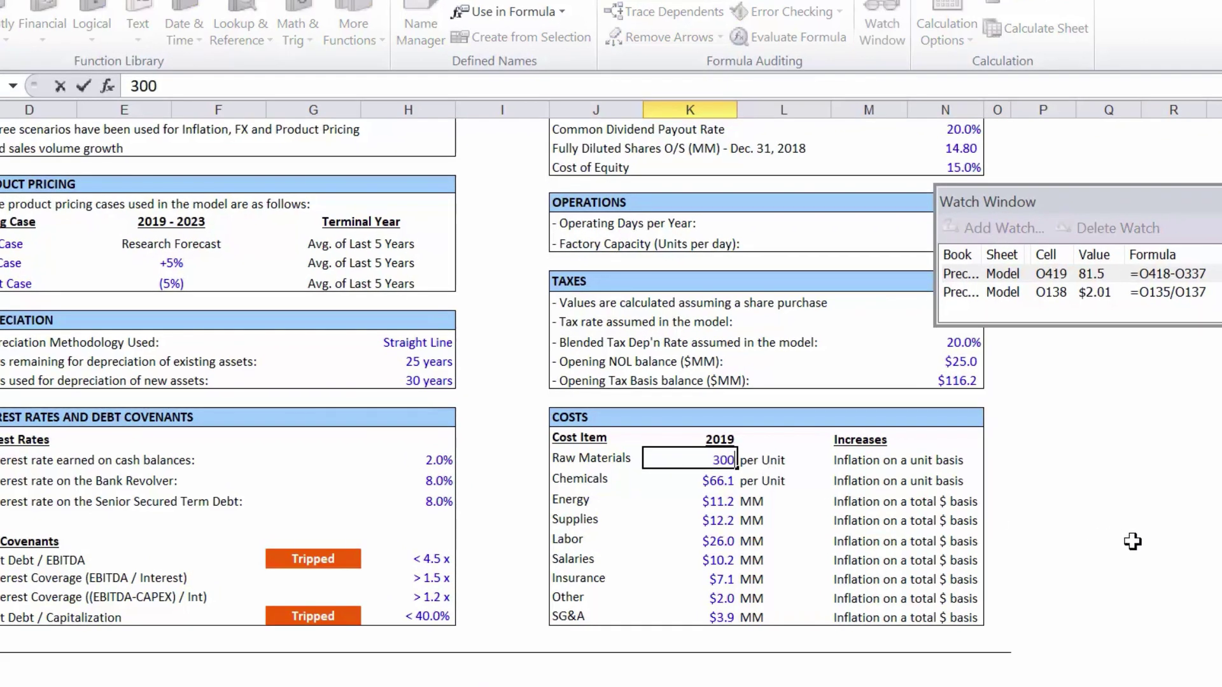
key(Return)
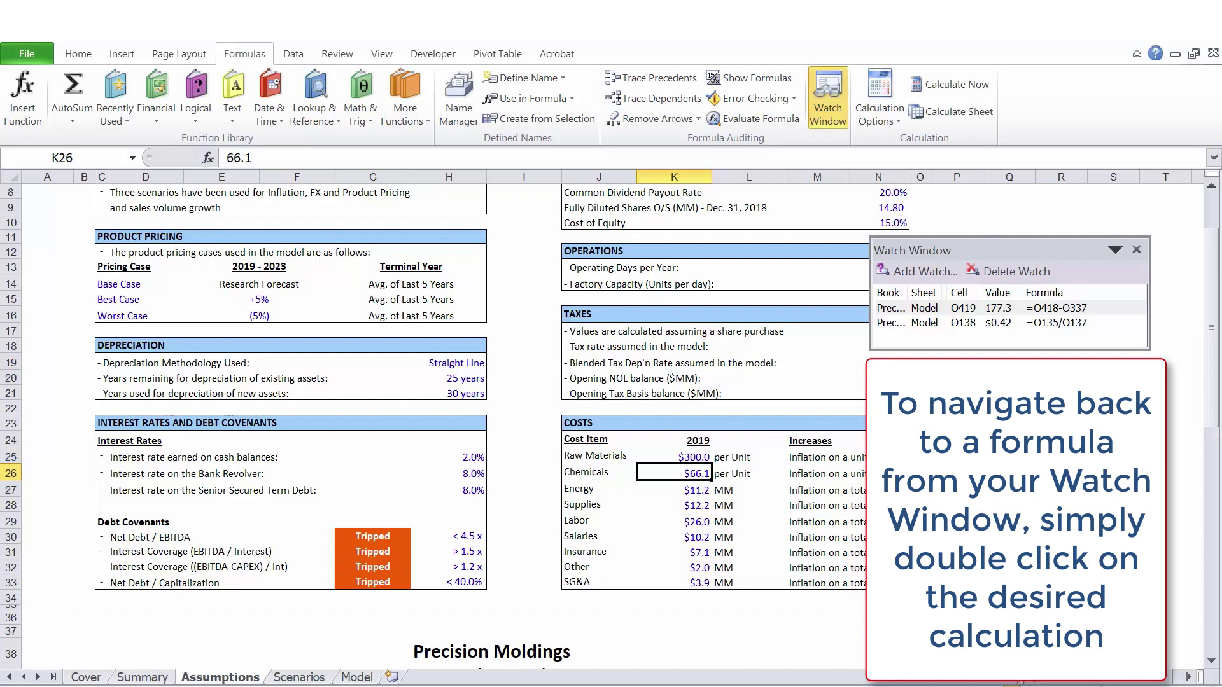
Jump from the Watch Window to Earnings per Share cell O138, now $0.42
click(953, 324)
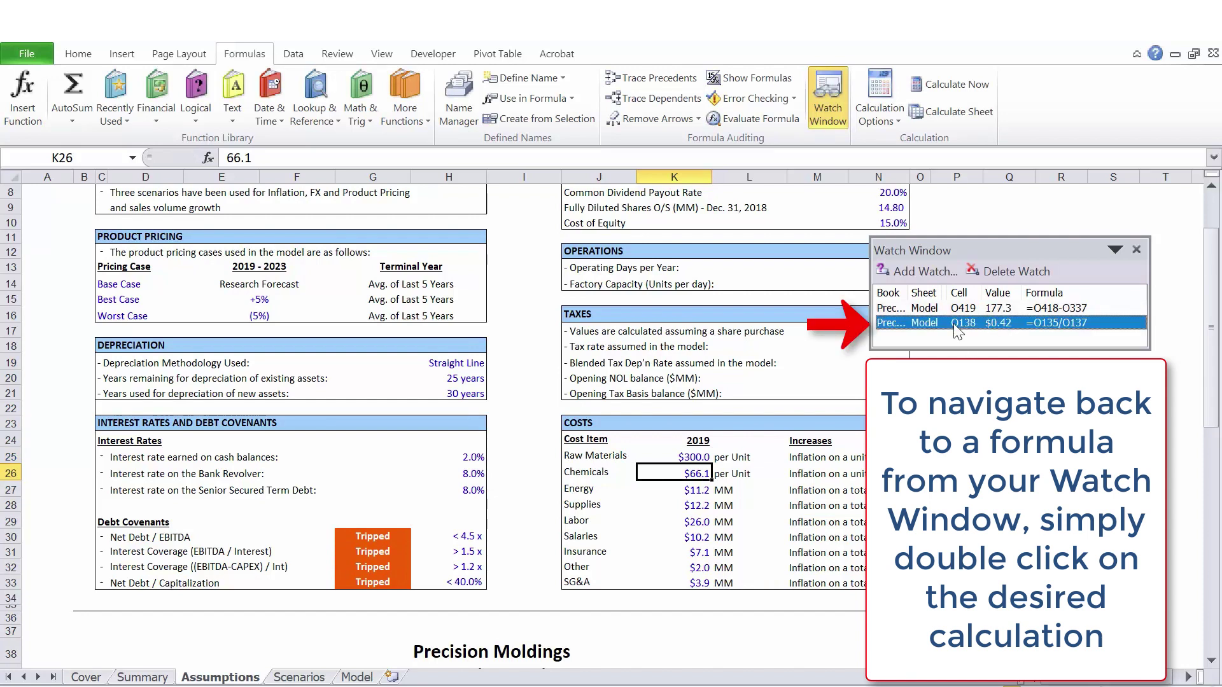
double_click(954, 323)
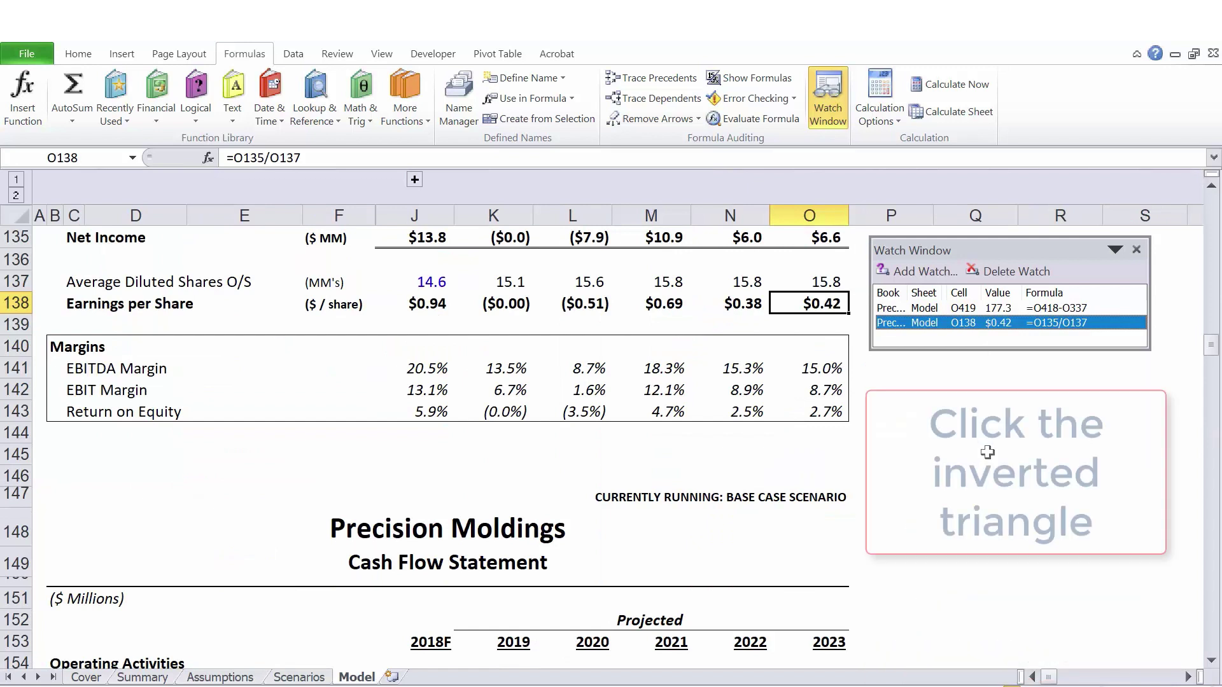
Move the Watch Window and dock it against the workbook's right edge
click(1114, 250)
click(1074, 272)
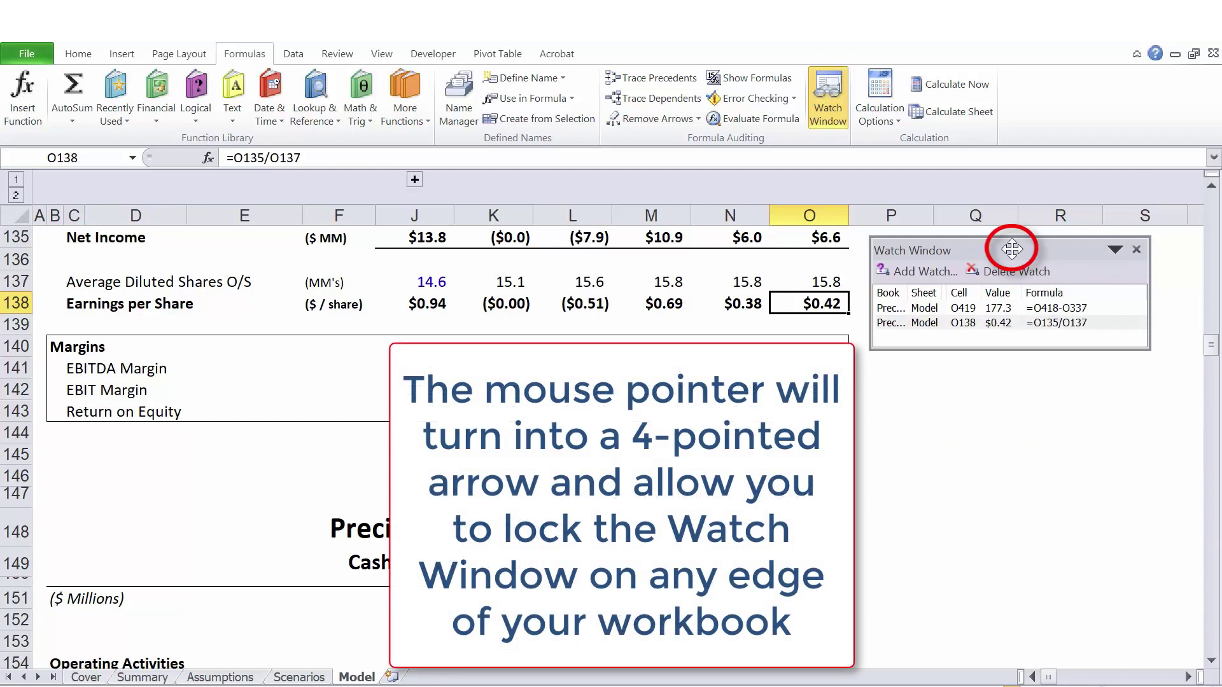
drag(1012, 250, 1214, 276)
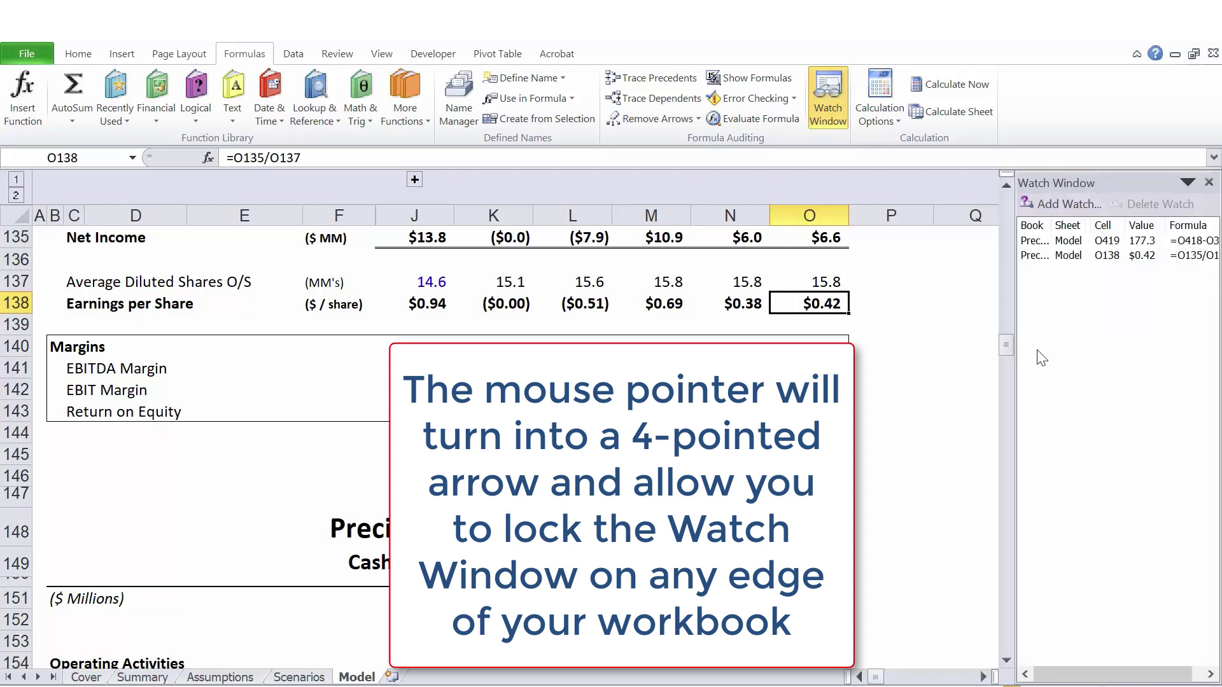